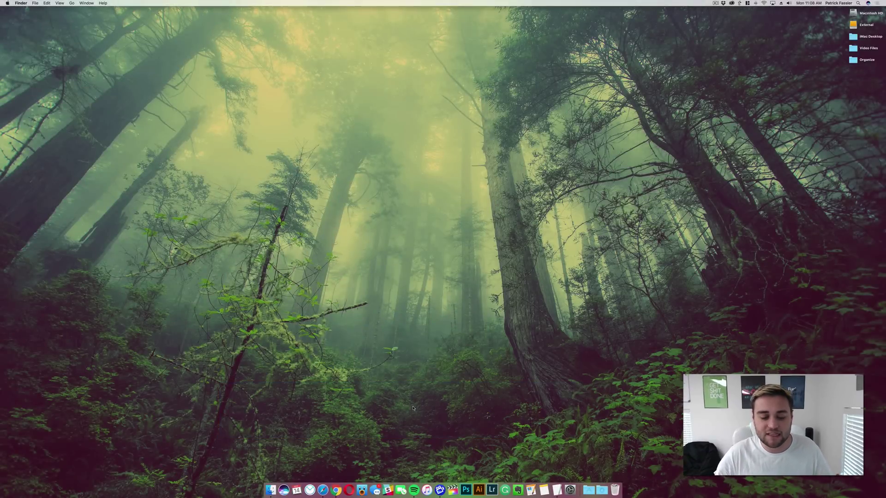
# Switch to Safari, browse the recently updated Minecraft texture packs on Planet Minecraft and open the Monsterley pack's page
pyautogui.click(323, 490)
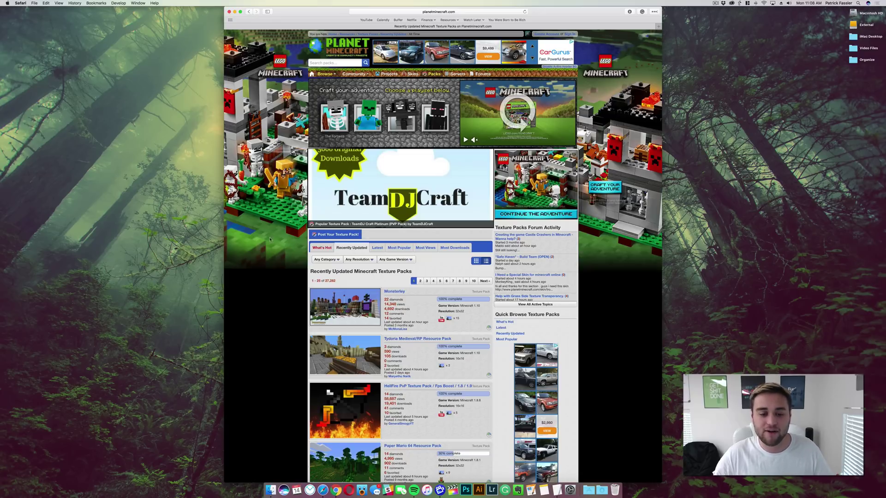
pyautogui.scroll(-5, 282, 235)
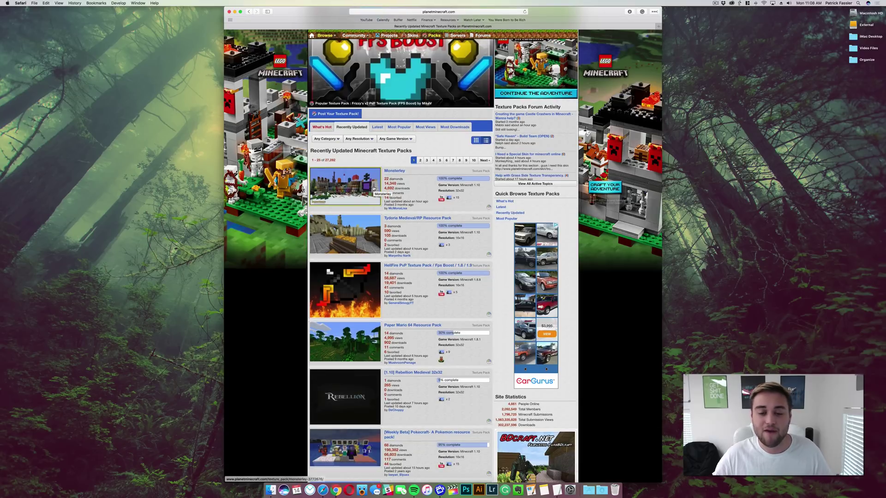
pyautogui.scroll(2, 446, 178)
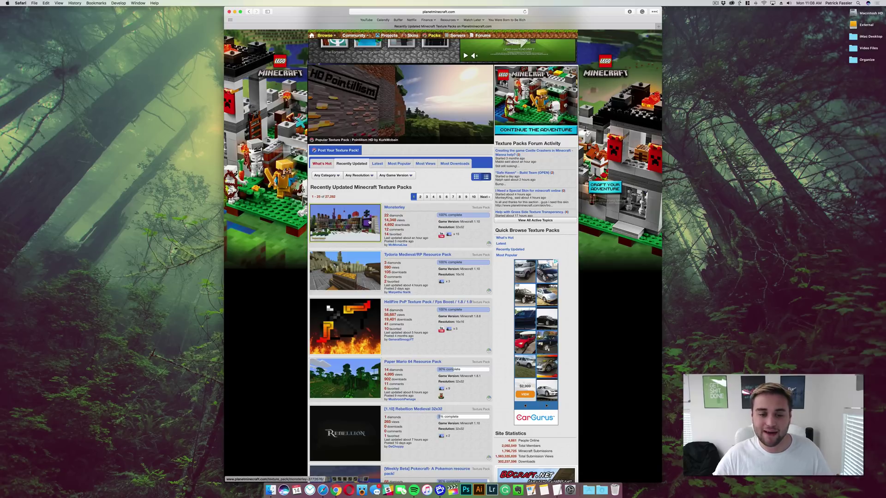
pyautogui.click(369, 221)
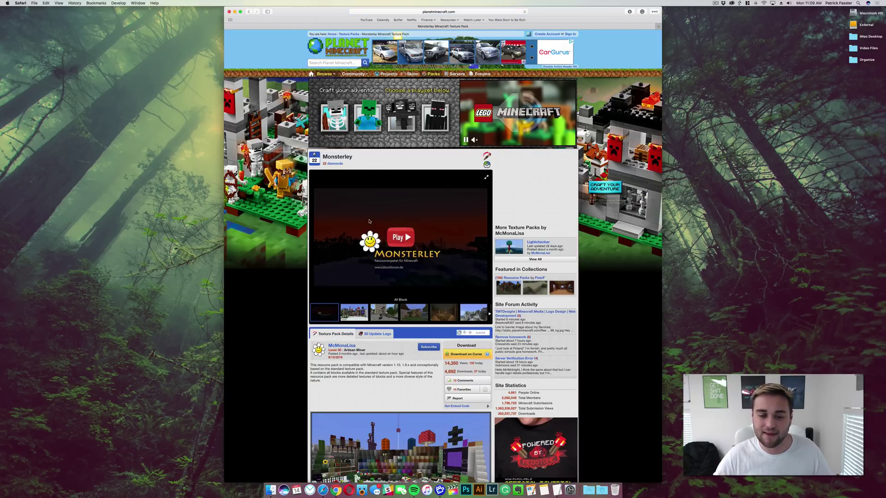
# Follow the pack's Curse download link and download the file Monsterley_1106.zip from CurseForge
pyautogui.scroll(-3, 364, 232)
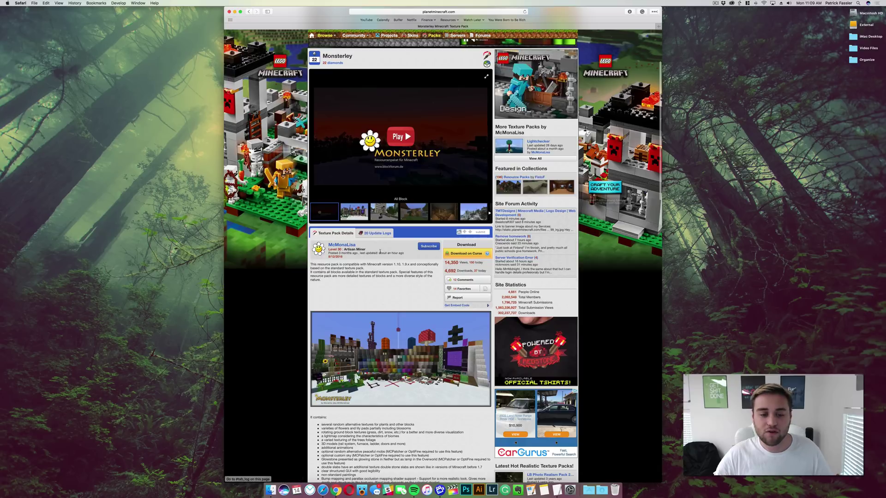
pyautogui.click(460, 255)
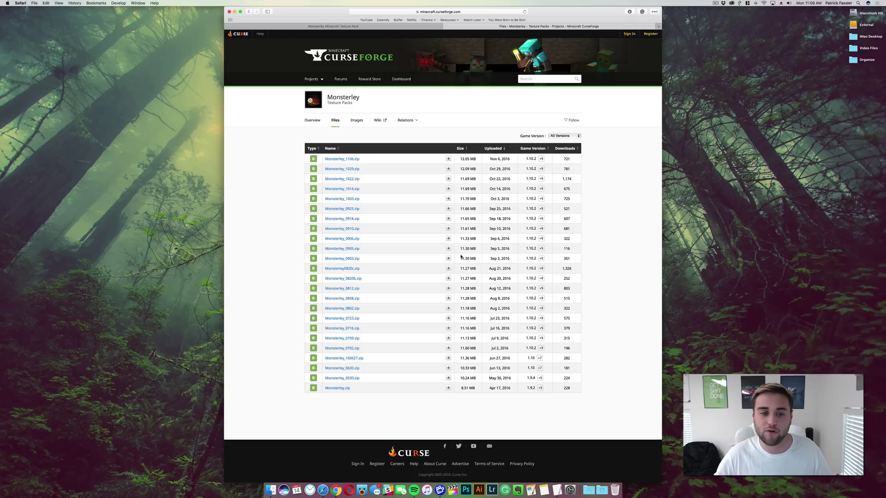
pyautogui.click(332, 160)
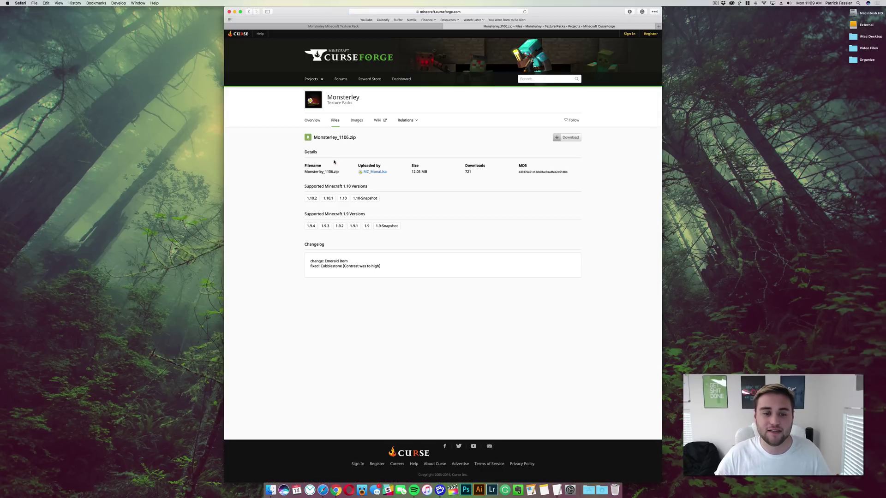
pyautogui.click(569, 137)
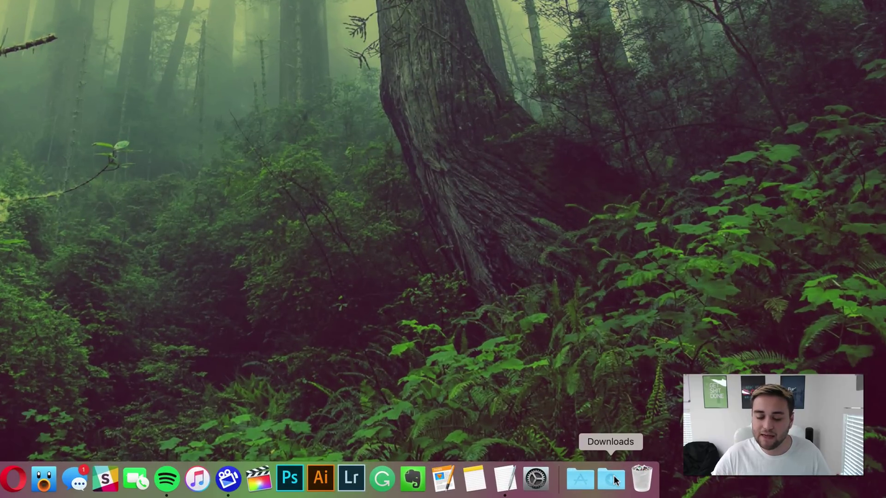
# Move the downloaded Monsterley_1106 folder from Downloads to the desktop, then inspect its contents and close it
pyautogui.click(605, 487)
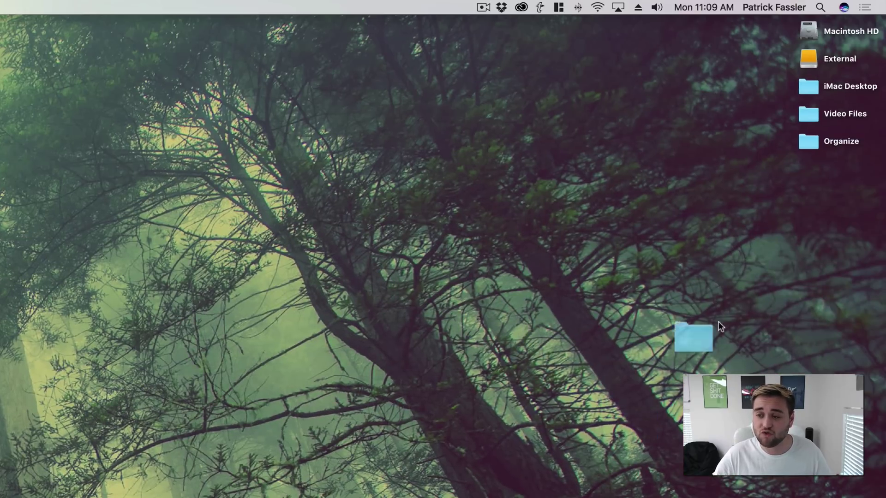
pyautogui.moveTo(719, 322); pyautogui.dragTo(780, 296)
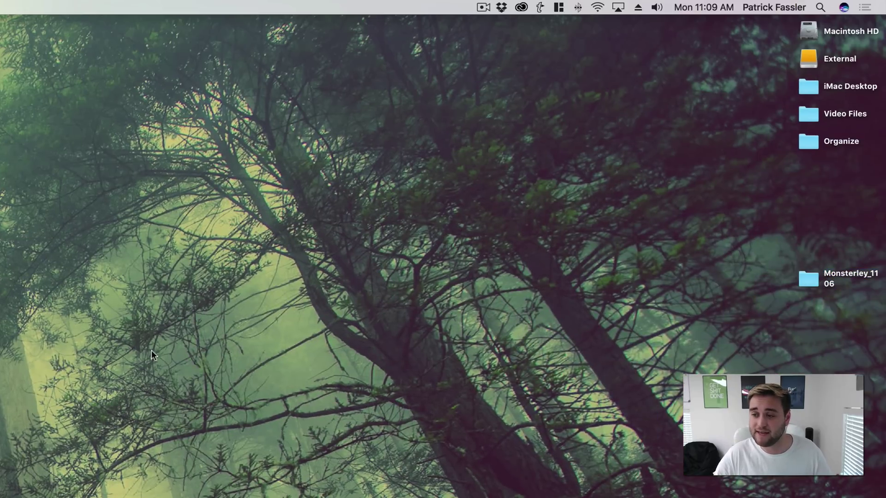
pyautogui.doubleClick(807, 279)
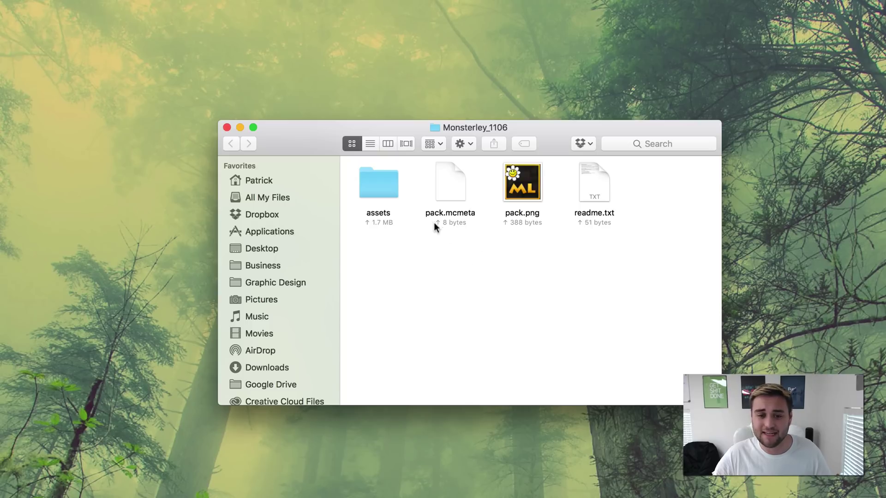
pyautogui.click(227, 128)
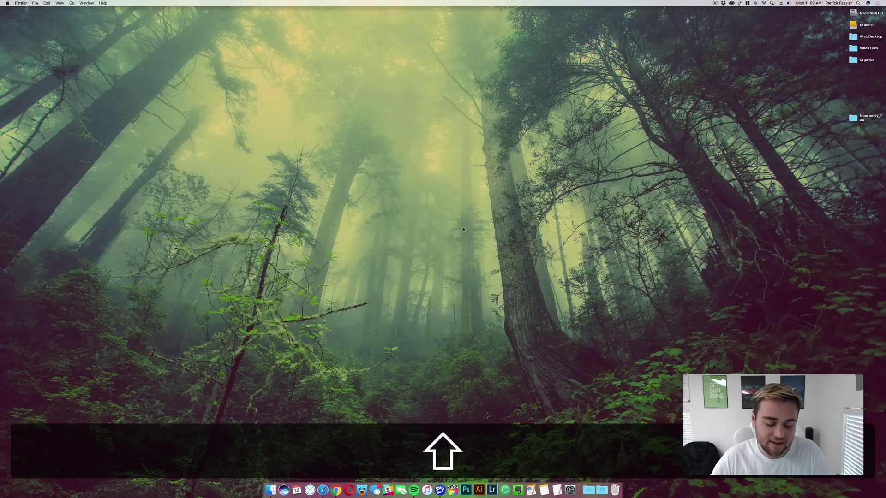
# Go to the folder ~/Library/Application Support/ in Finder and open minecraft, then its resourcepacks folder
pyautogui.press('super+shift+g')
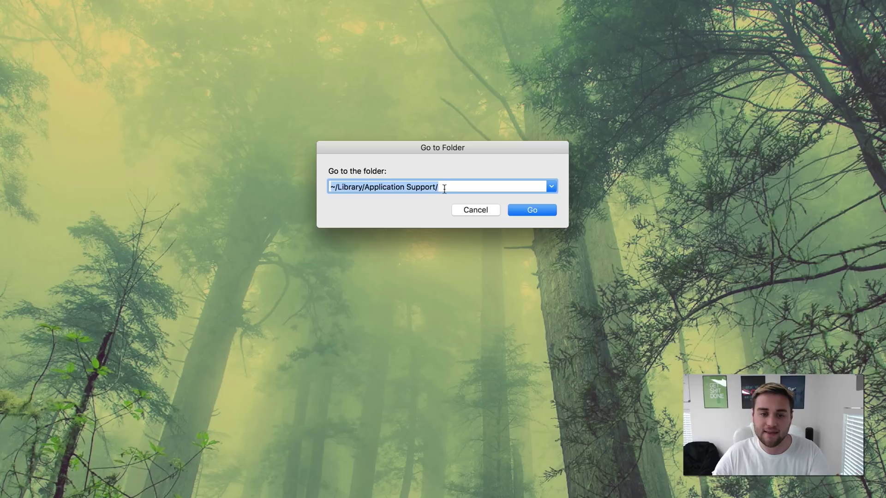
pyautogui.click(531, 210)
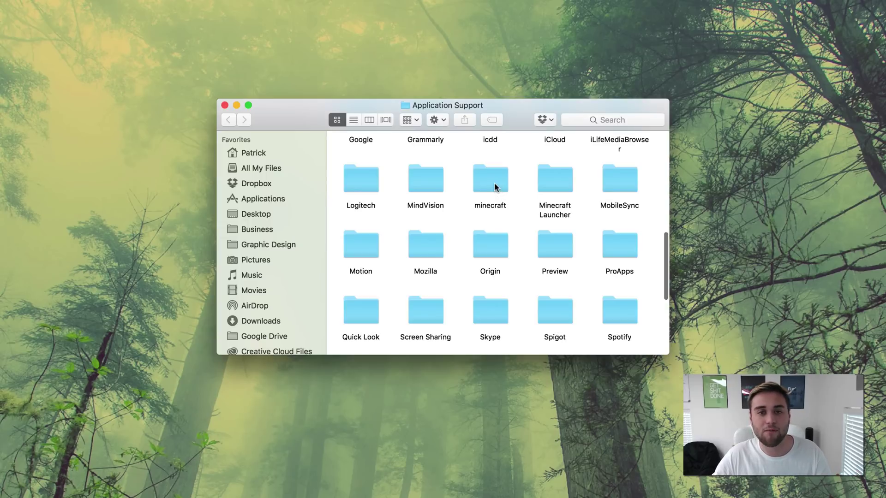
pyautogui.doubleClick(494, 182)
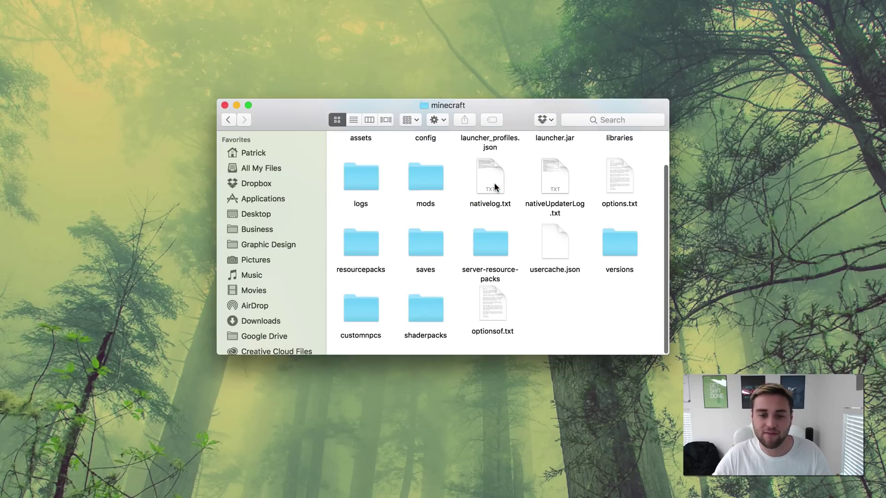
pyautogui.doubleClick(368, 246)
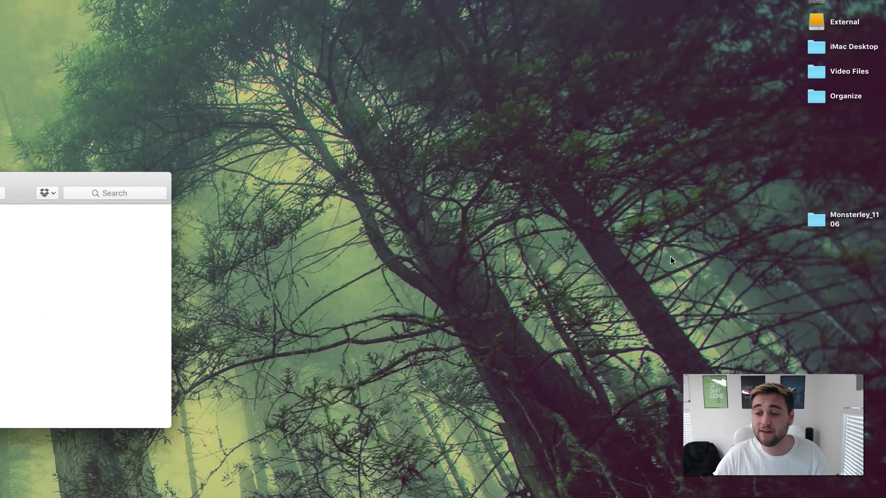
# Move the Monsterley_1106 folder from the desktop into the resourcepacks folder
pyautogui.moveTo(831, 219); pyautogui.dragTo(0, 249)
pyautogui.click(564, 225)
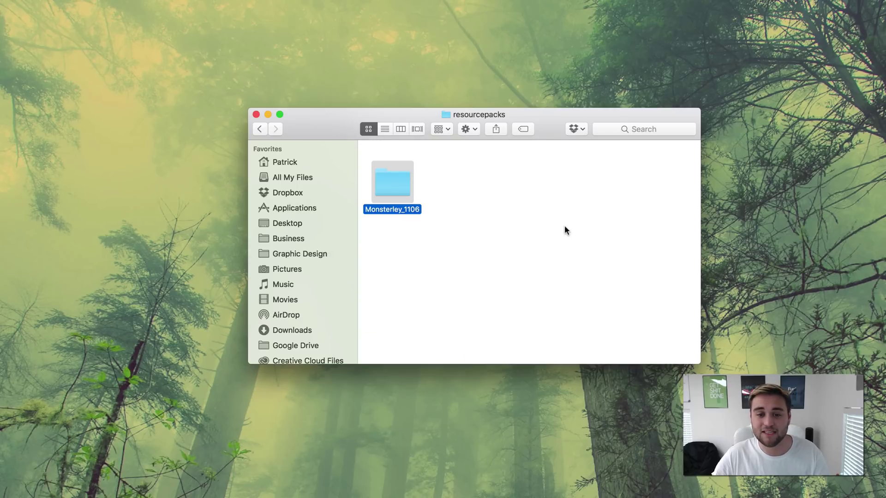
pyautogui.click(565, 226)
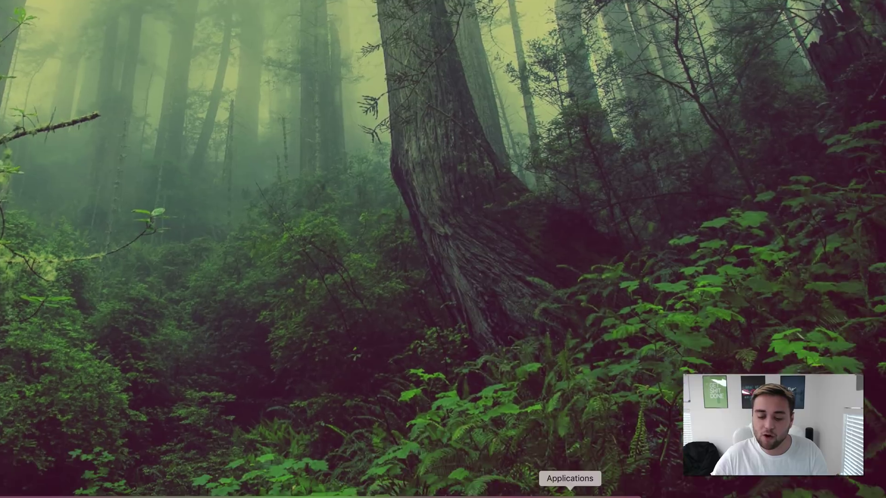
# Launch Minecraft from the Applications folder and open the resource pack selection in the game's options
pyautogui.click(556, 481)
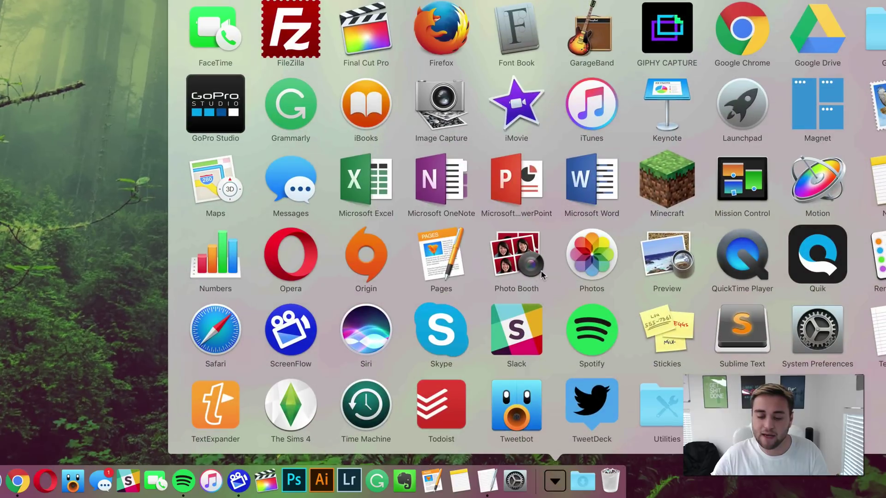
pyautogui.click(664, 182)
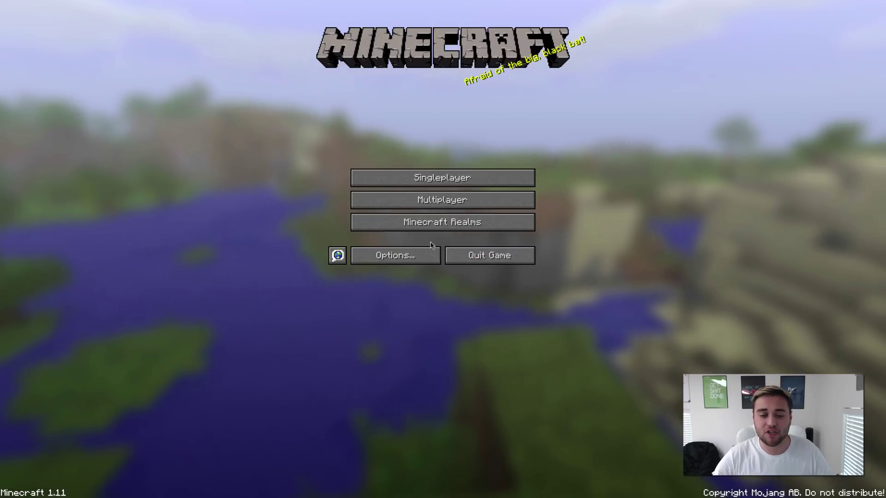
pyautogui.click(417, 257)
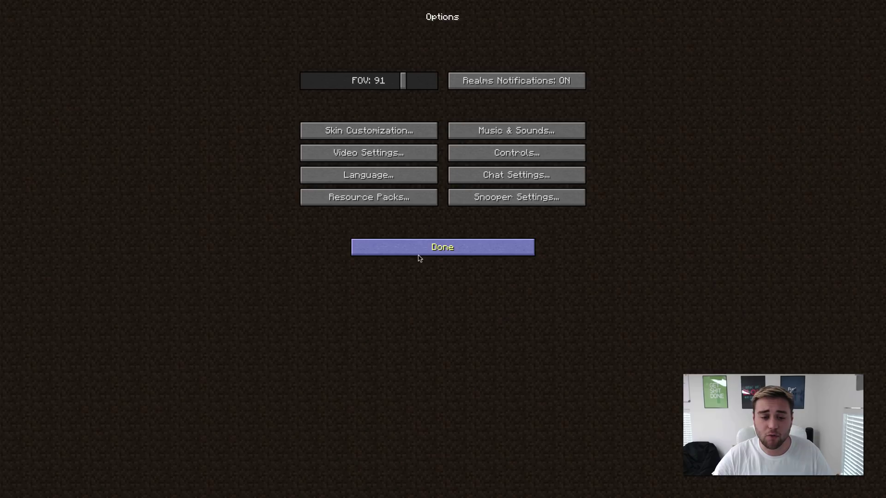
pyautogui.click(391, 203)
# Load the available Monsterley resource pack despite its older version, apply it and return to the title screen
pyautogui.moveTo(283, 80)
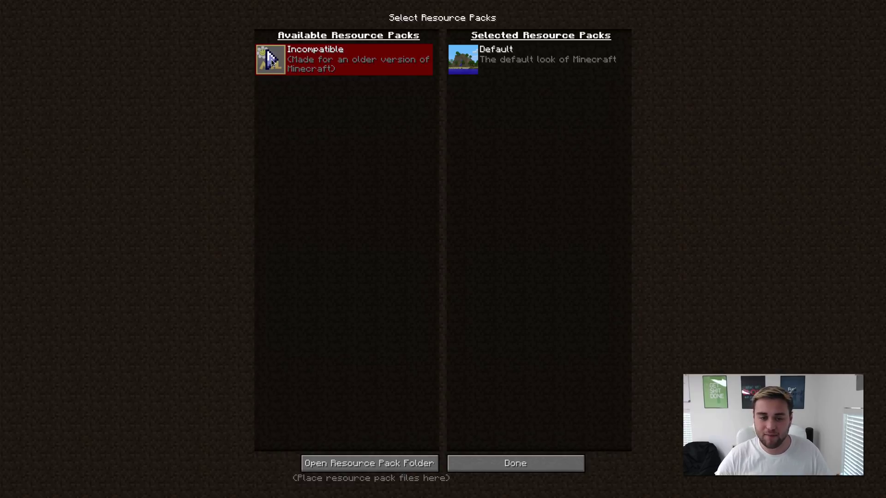
pyautogui.click(271, 61)
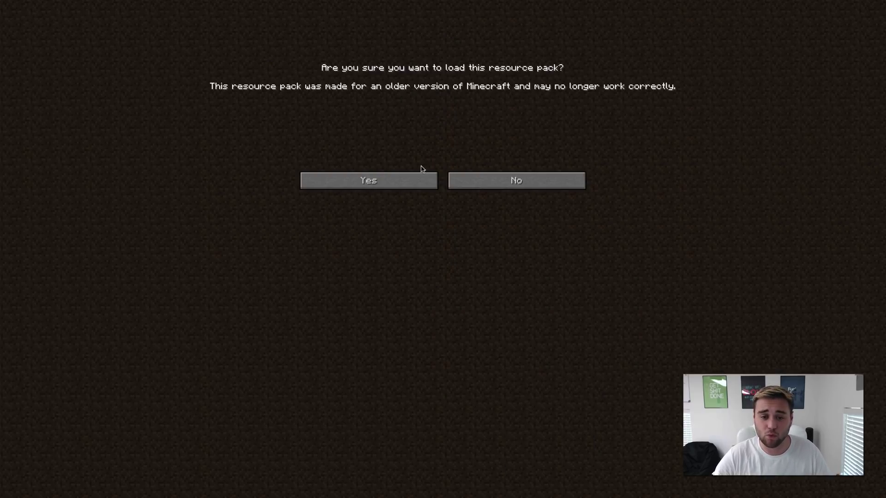
pyautogui.click(392, 180)
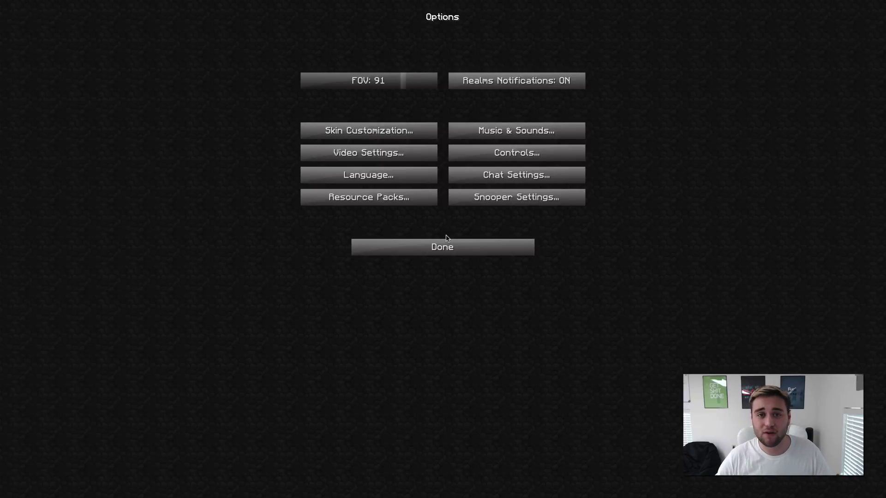
pyautogui.click(445, 244)
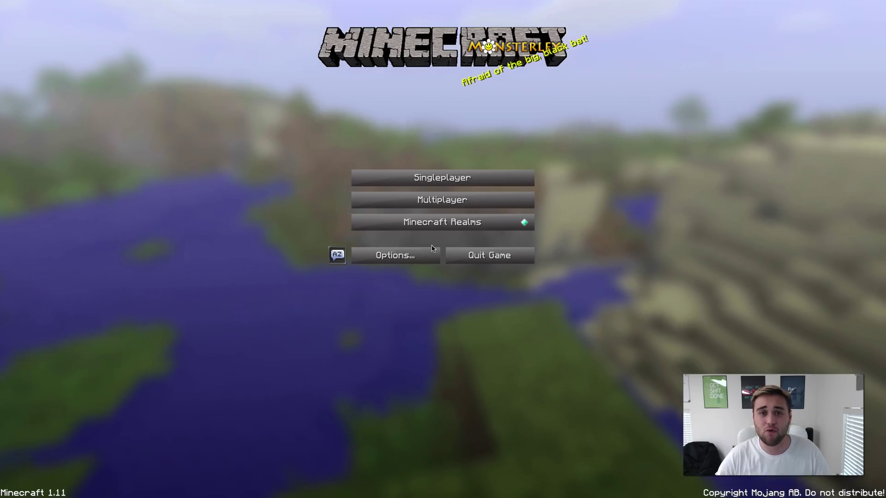
# Enter the singleplayer world "A Hole in the New World" and open and close the chest to view the new textures
pyautogui.click(402, 175)
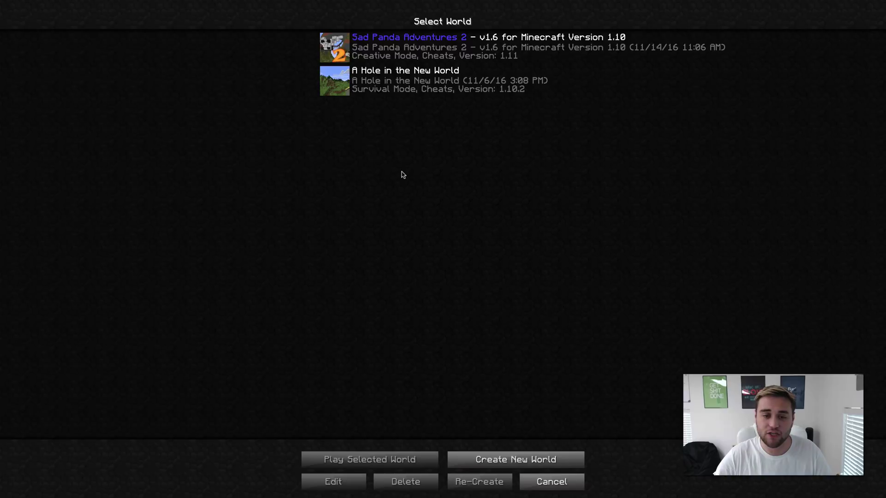
pyautogui.doubleClick(434, 76)
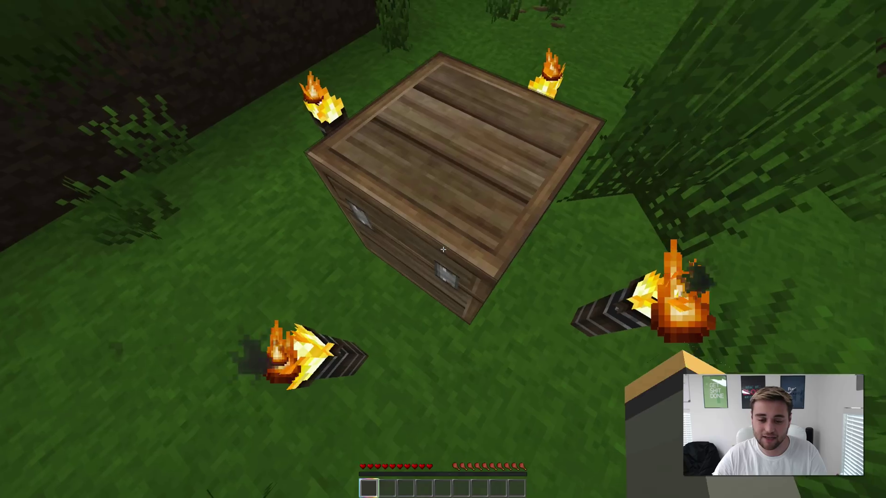
pyautogui.rightClick(443, 249)
pyautogui.press('Escape')
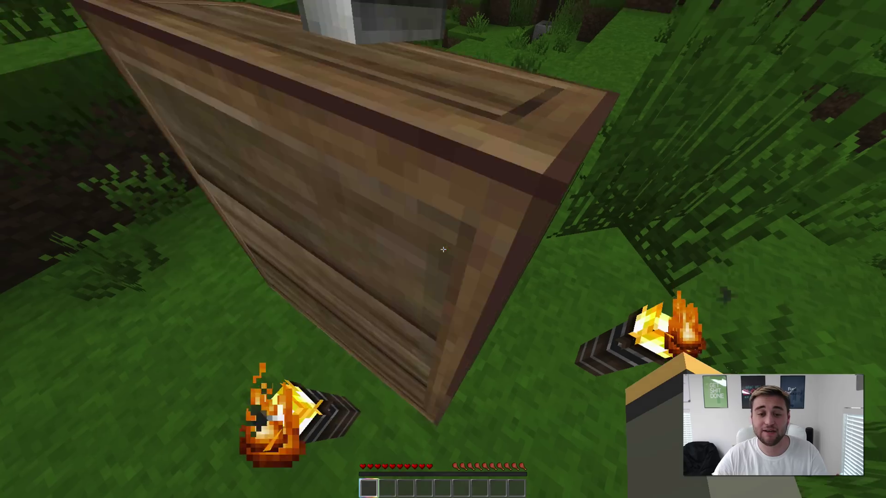